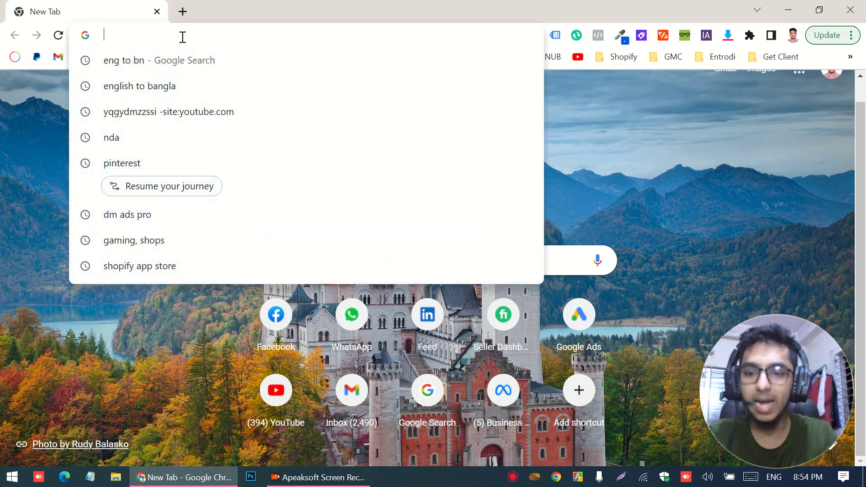
- Enter business.facebook.com in Chrome's address bar
text(business)
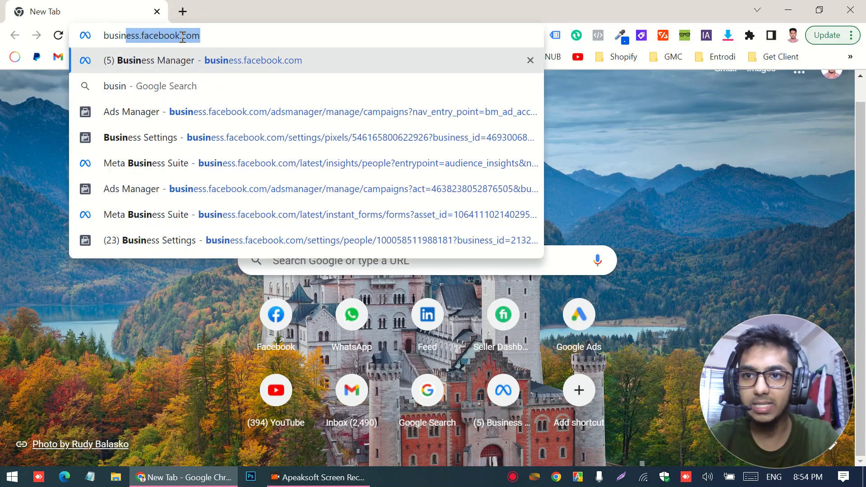
text(.faceb)
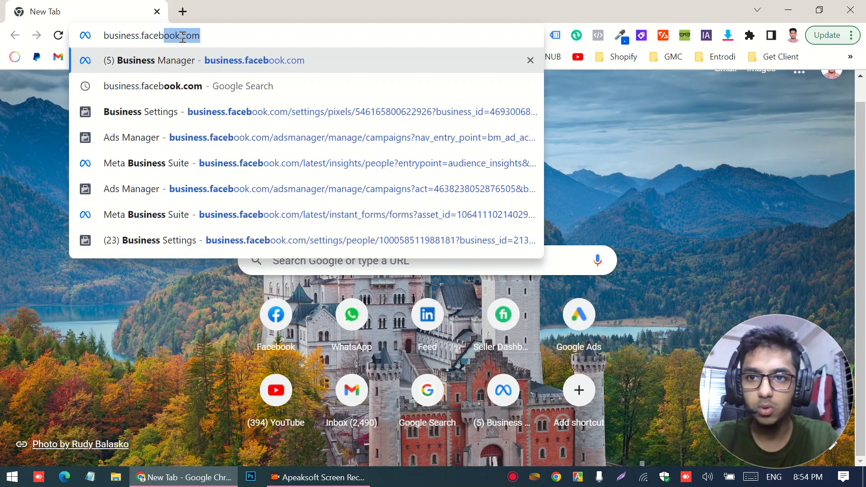
text(ook.com)
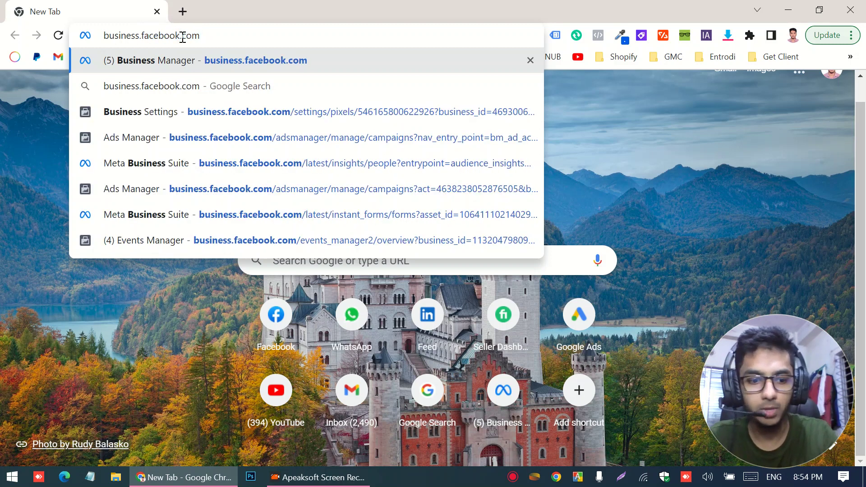
- Load business.facebook.com and go to the Condivers business settings
key(Return)
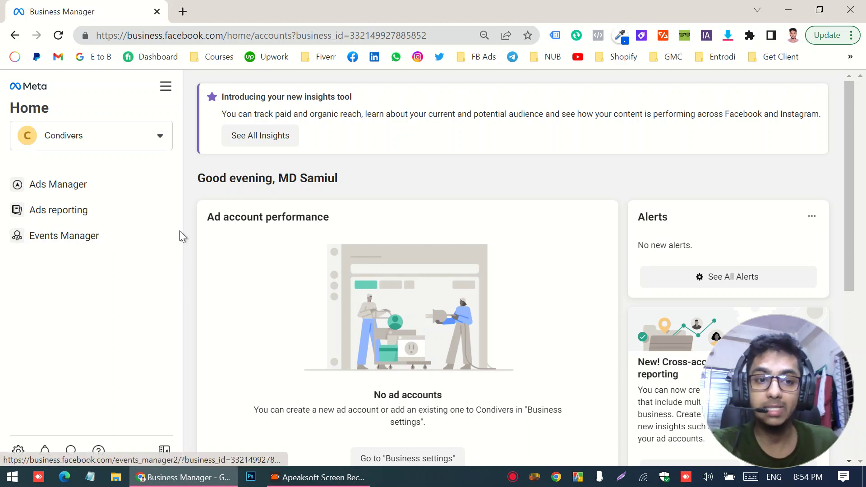
click(17, 451)
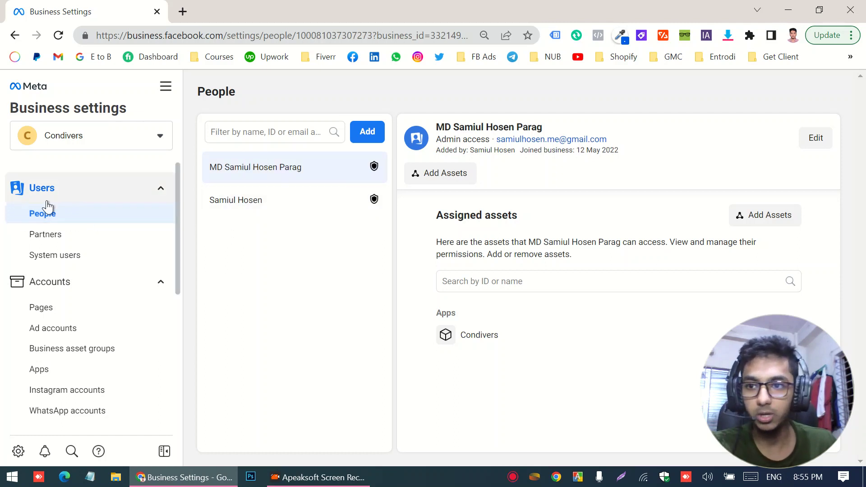
- Try the invite form on the People page, then close it again
scroll(91, 304, down, 2)
scroll(59, 193, up, 2)
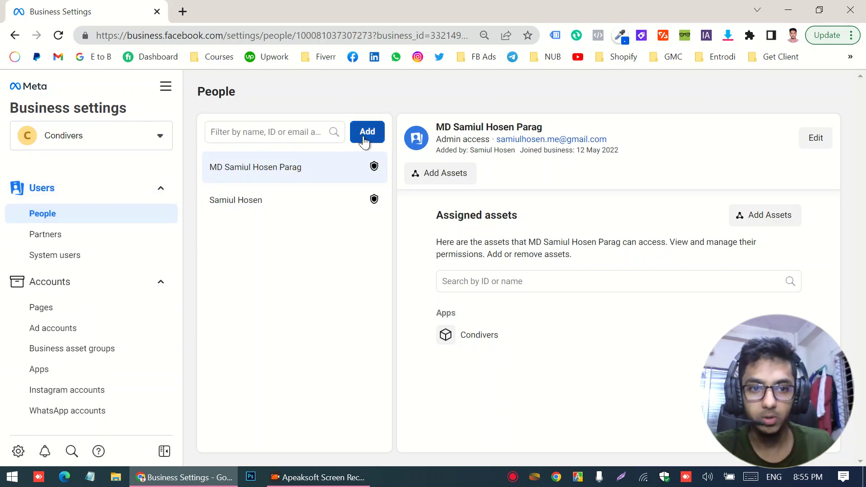
click(367, 132)
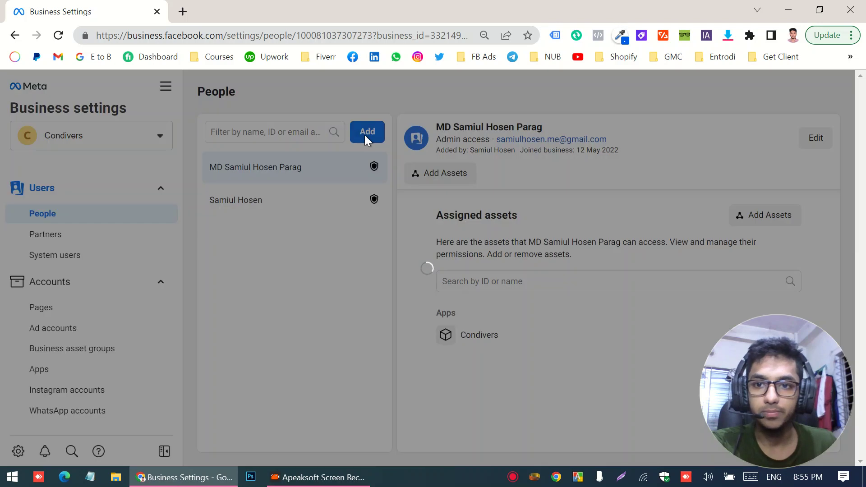
click(569, 105)
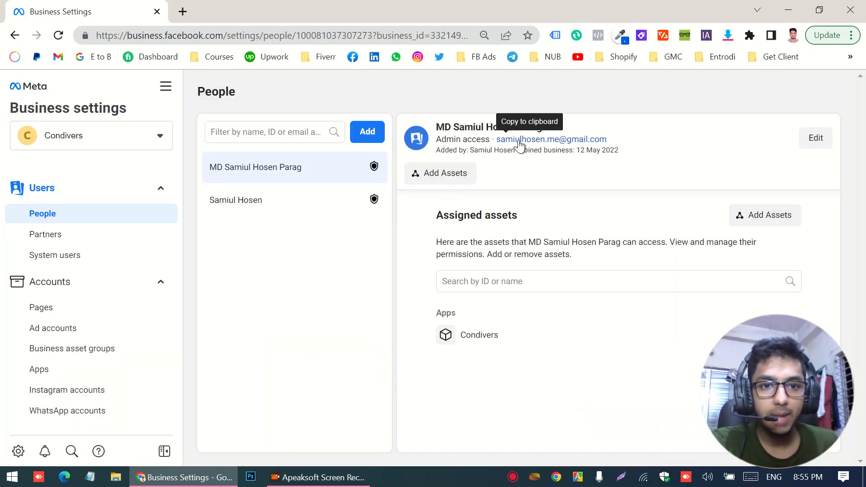
- Copy the existing admin's email address and open the Invite people form
drag(624, 151, 492, 136)
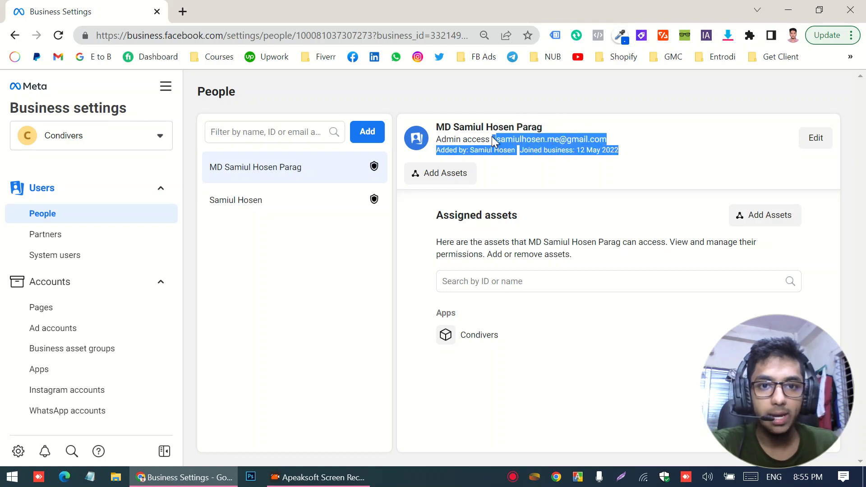
click(618, 81)
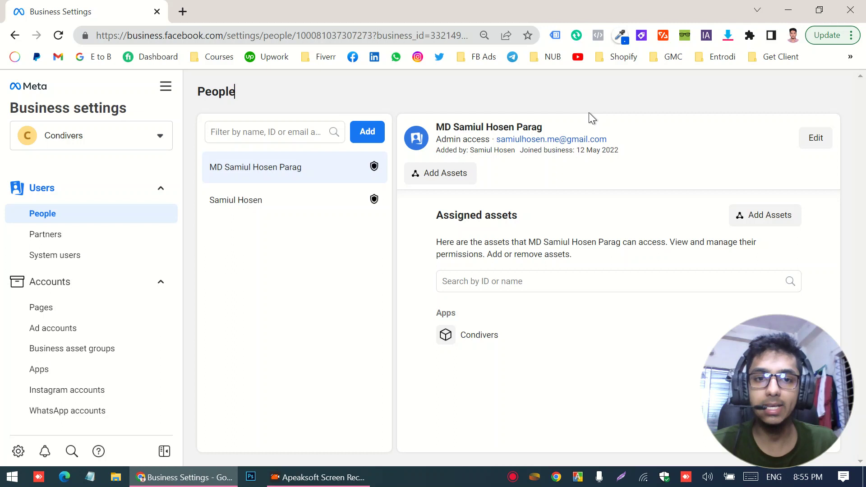
drag(437, 150, 516, 150)
click(499, 142)
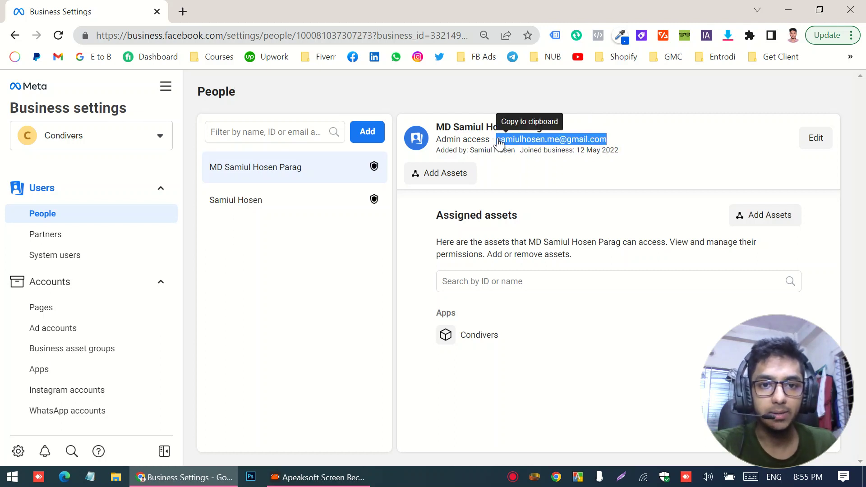
right_click(519, 138)
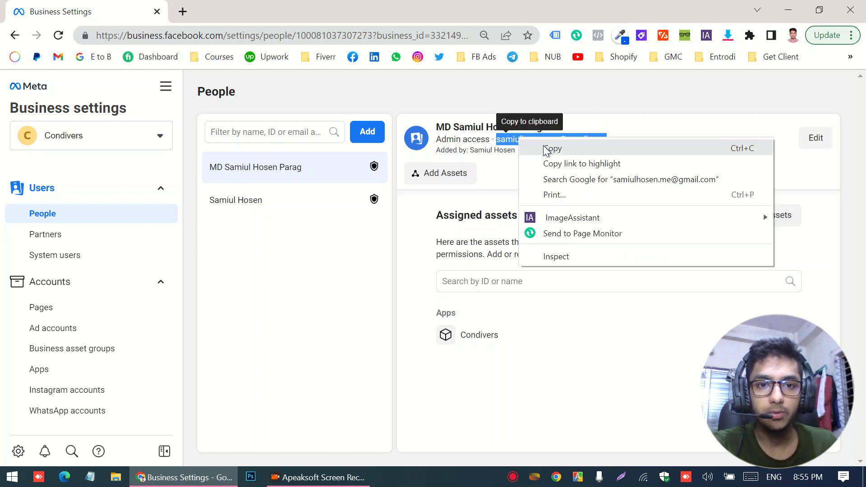
click(527, 147)
click(365, 137)
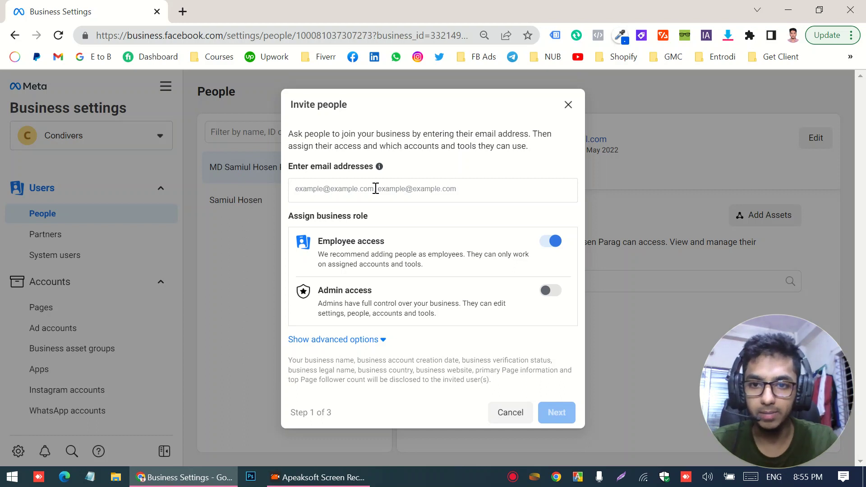
- Paste the copied admin email, then remove it after the already-invited error
key(ctrl+v)
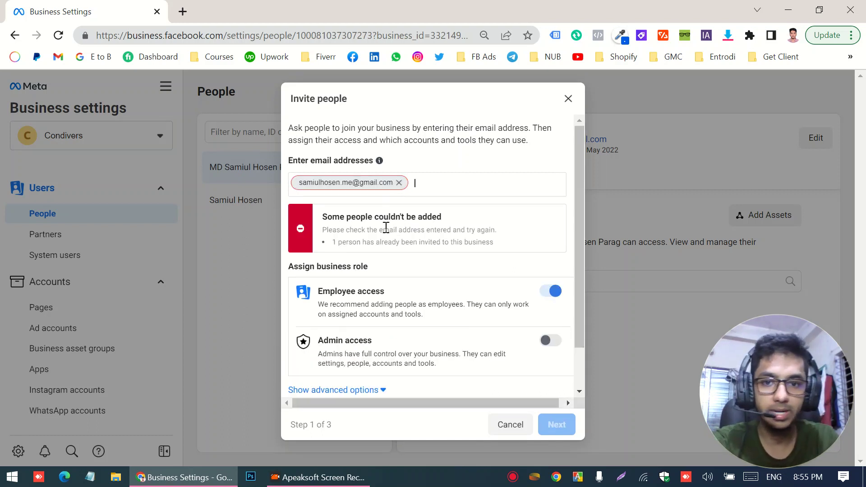
drag(338, 243, 441, 242)
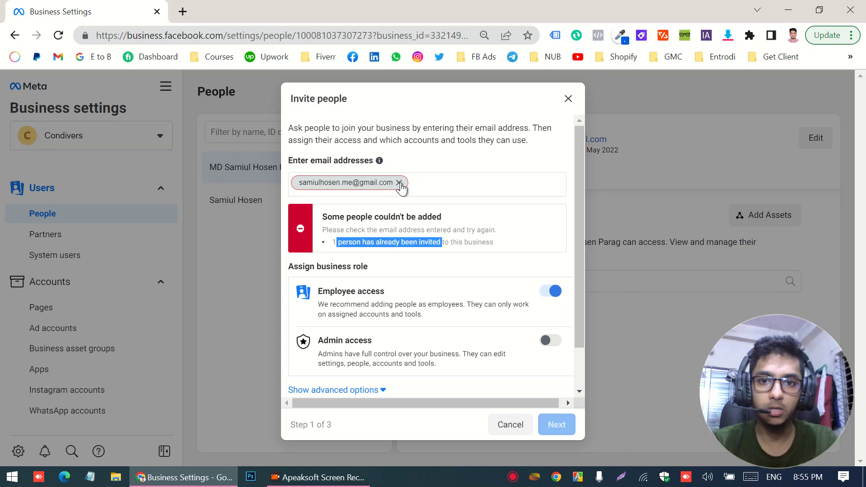
click(400, 183)
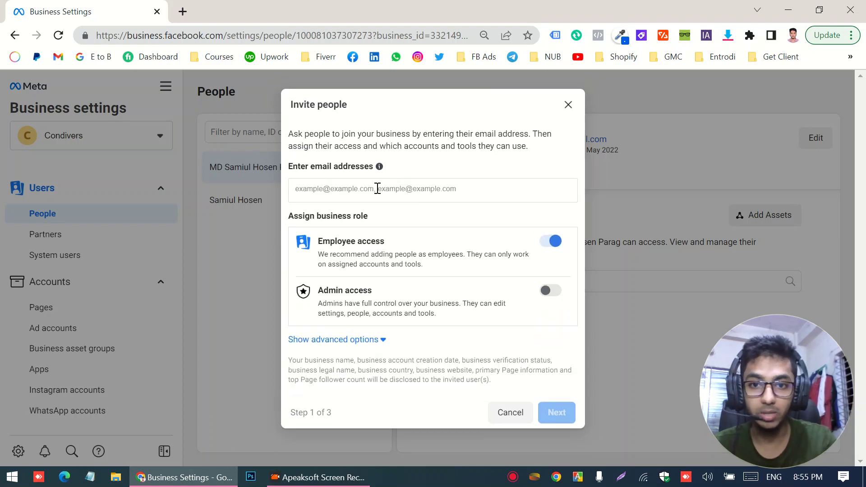
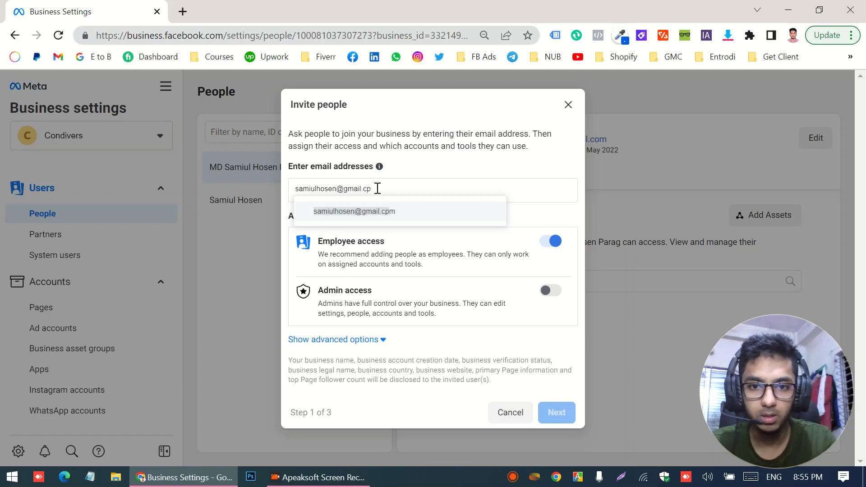
- Add the new invitee's email address as a recipient and switch on Admin access
key(Return)
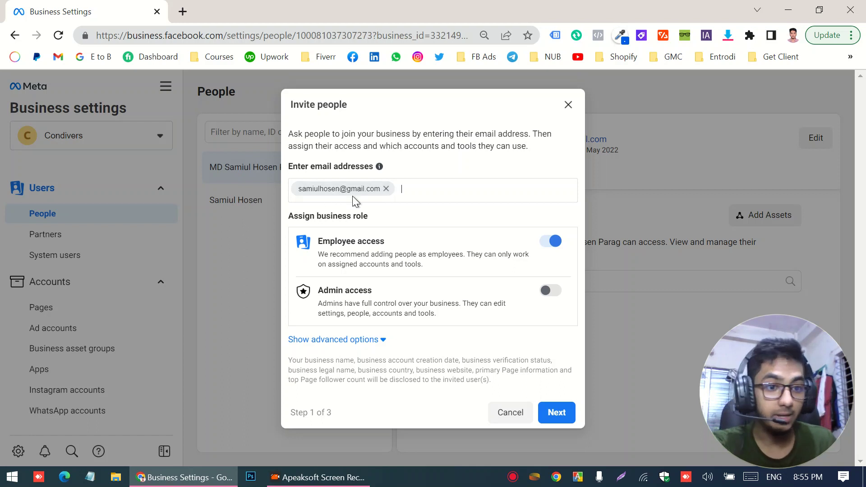
click(551, 291)
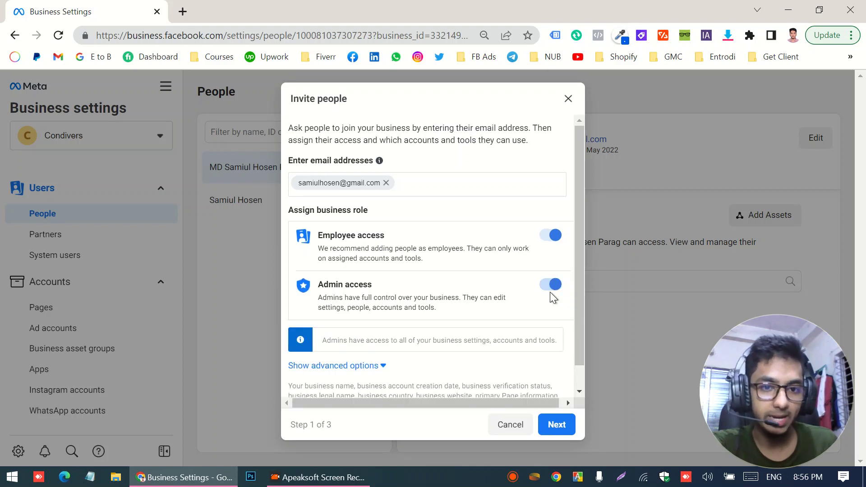
- Review Classic Pages, Apps and Ad accounts in Assign access, then send the invitation unassigned
click(559, 424)
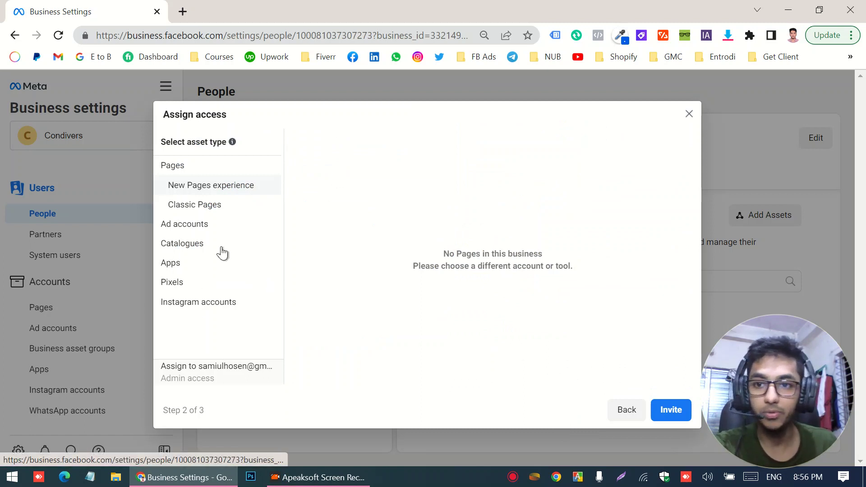
click(201, 209)
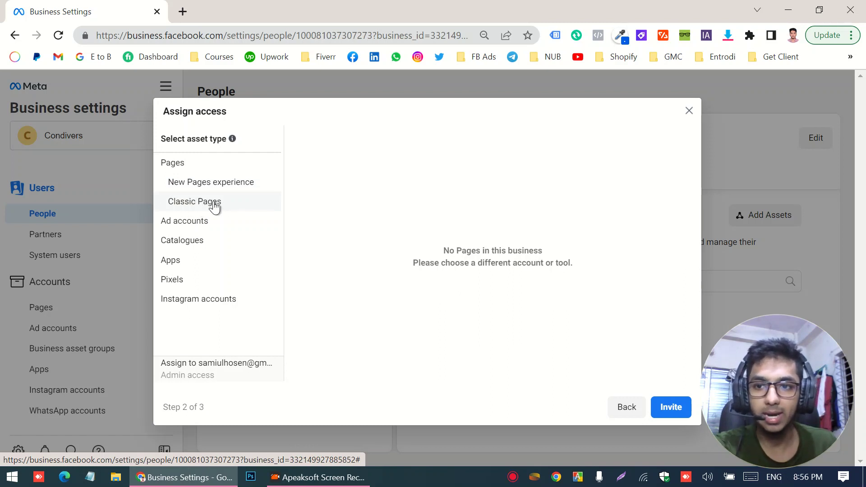
click(180, 265)
click(180, 187)
click(671, 410)
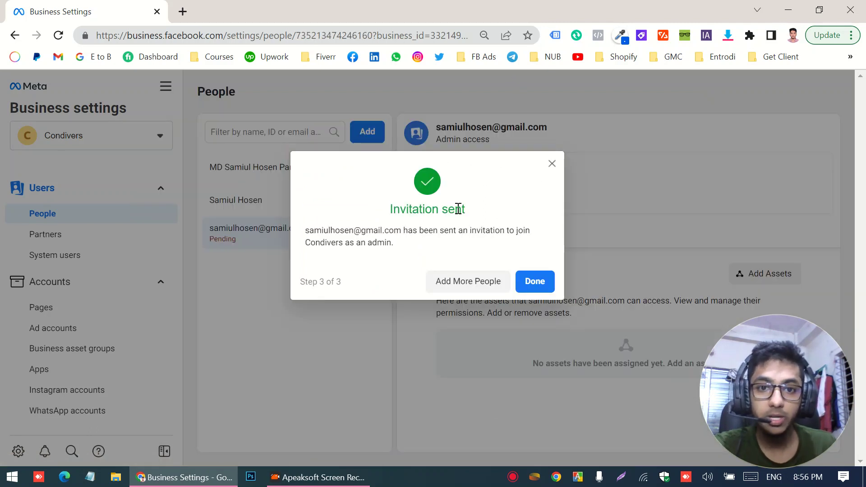
- Dismiss the Invitation sent confirmation with Done
click(536, 284)
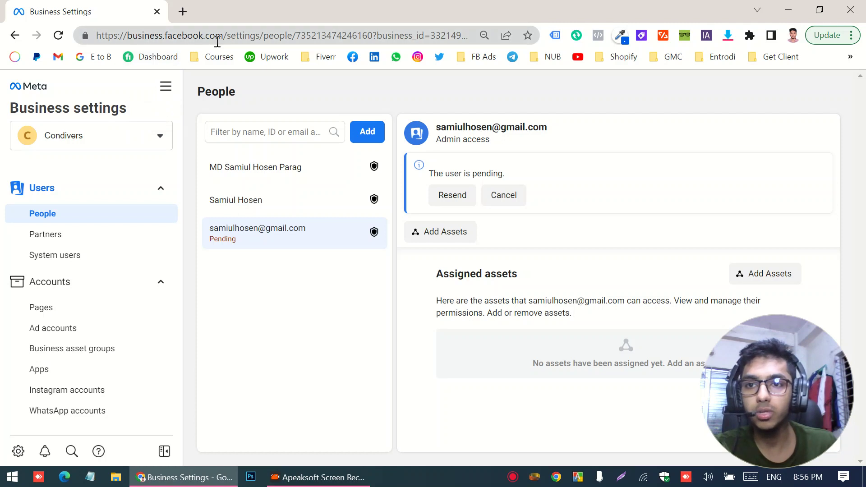
- Go to business.facebook.com/create and open the Create your business account form
drag(227, 35, 820, 37)
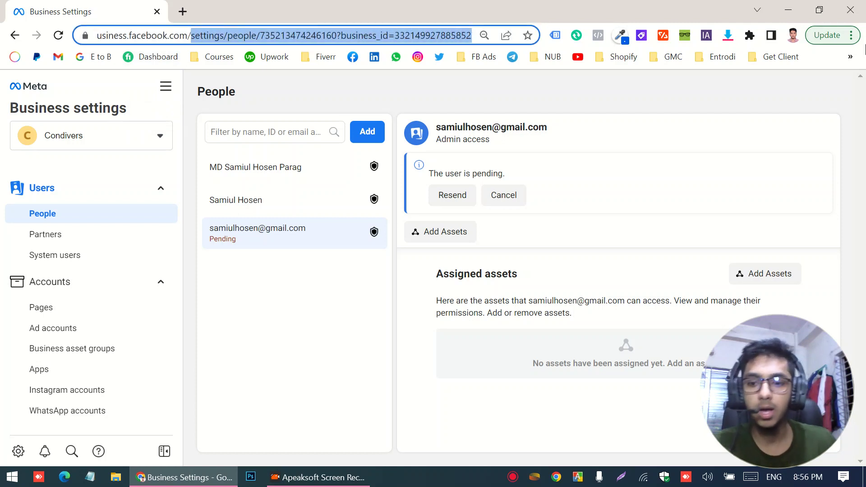
text(create)
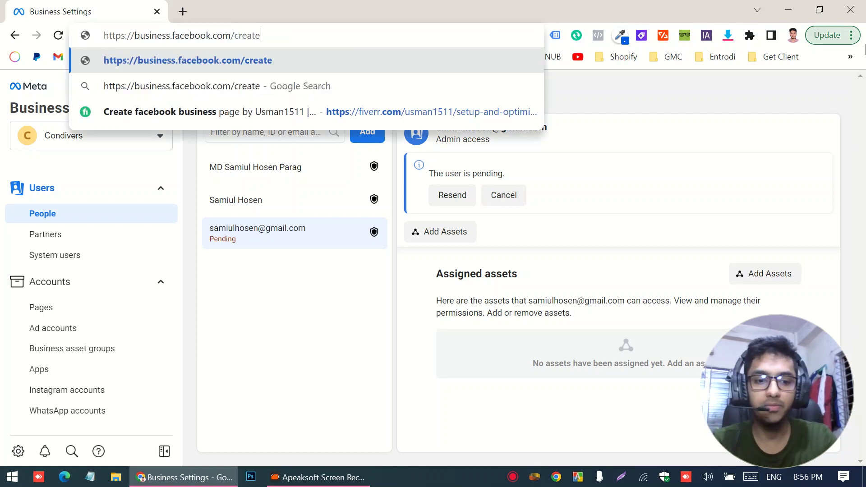
key(Return)
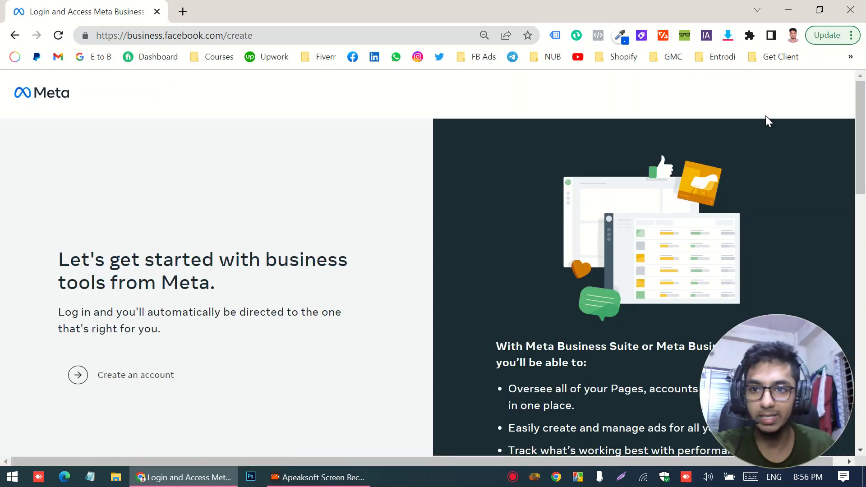
scroll(359, 238, down, 10)
scroll(346, 242, up, 10)
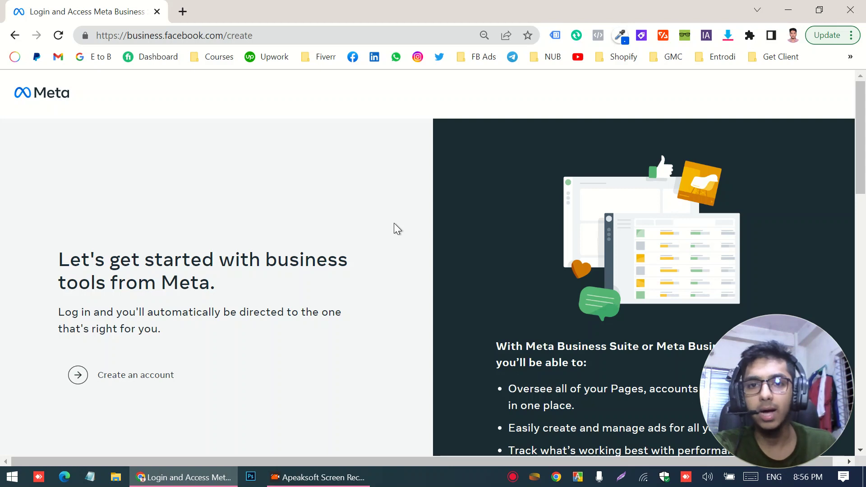
click(125, 388)
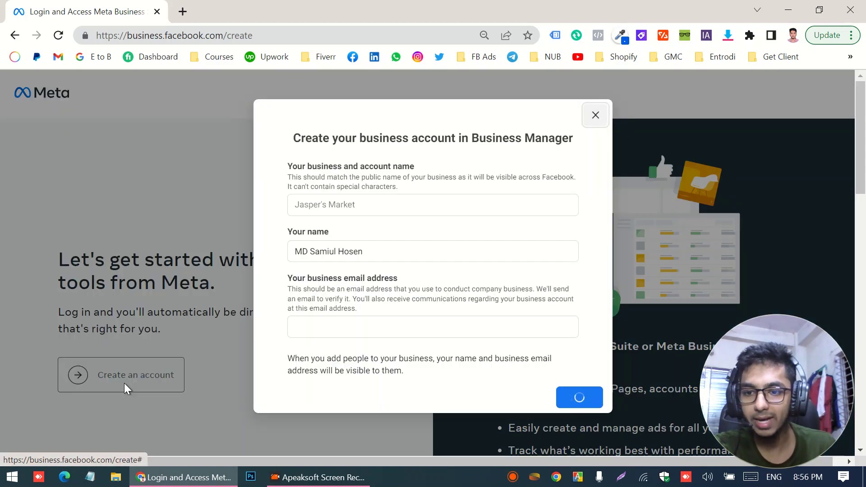
- Name the business 'Samiul Ecom', keeping the prefilled Your name unchanged
click(346, 204)
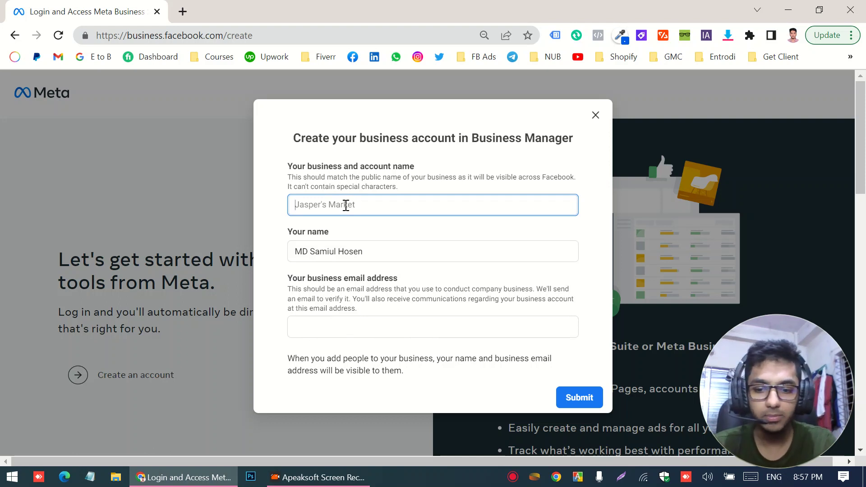
text(Samiul Ecom)
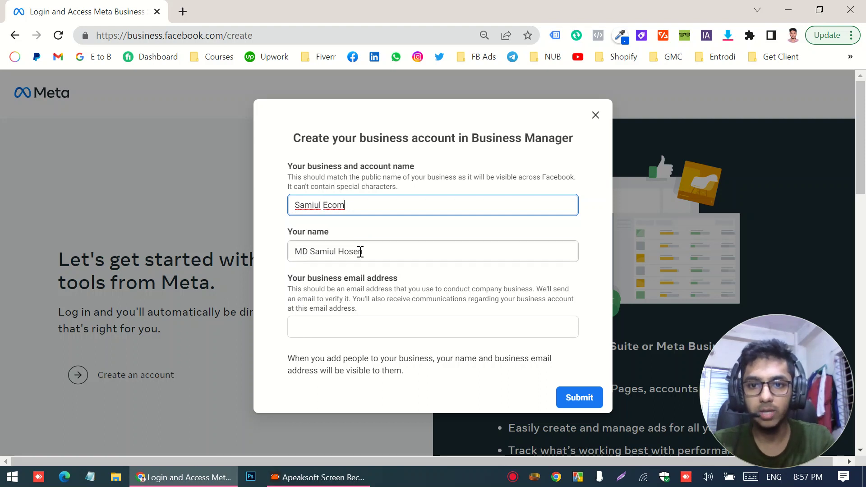
click(361, 251)
click(366, 232)
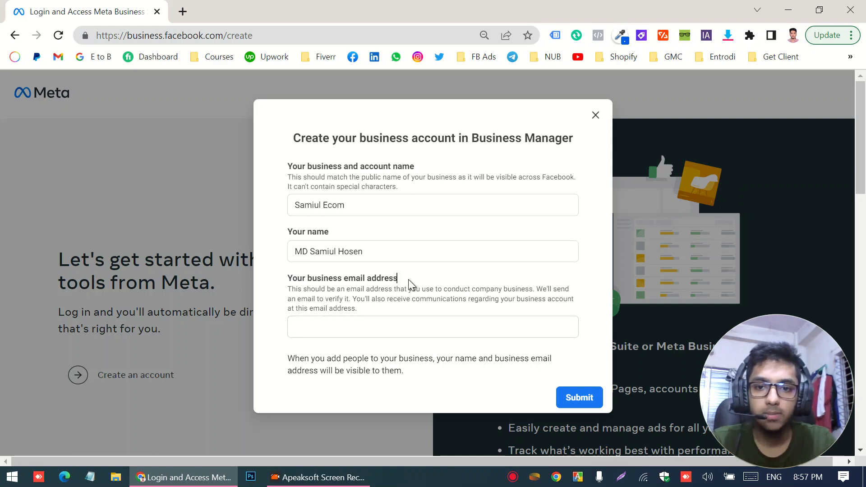
- Fill in the business email address field
click(354, 330)
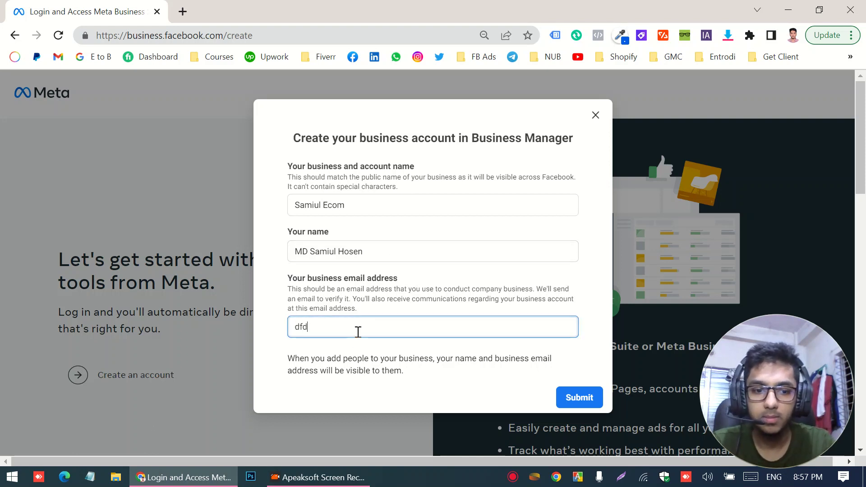
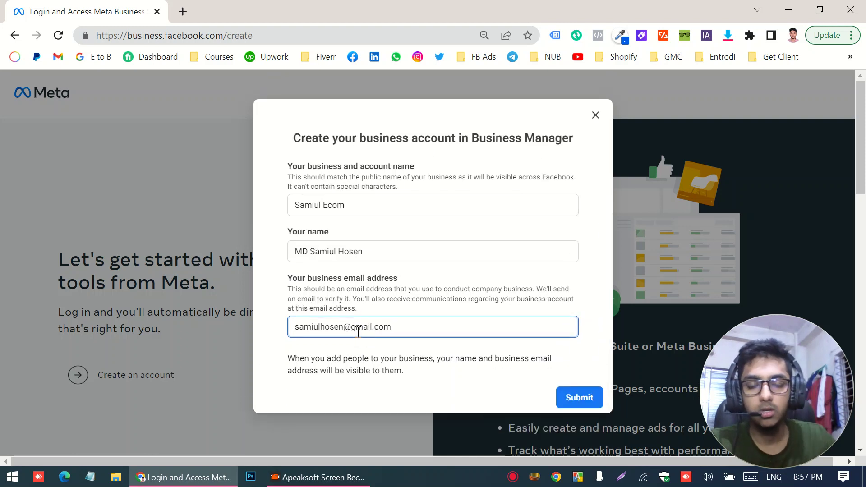
scroll(545, 273, down, 8)
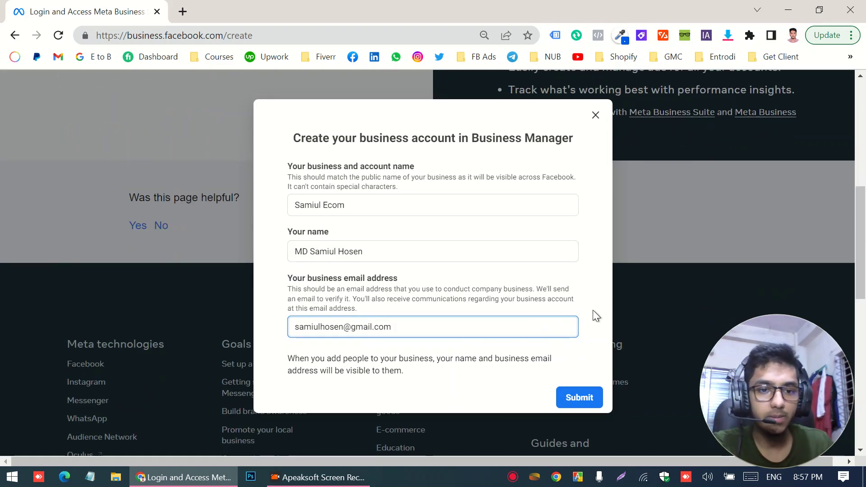
scroll(594, 309, up, 10)
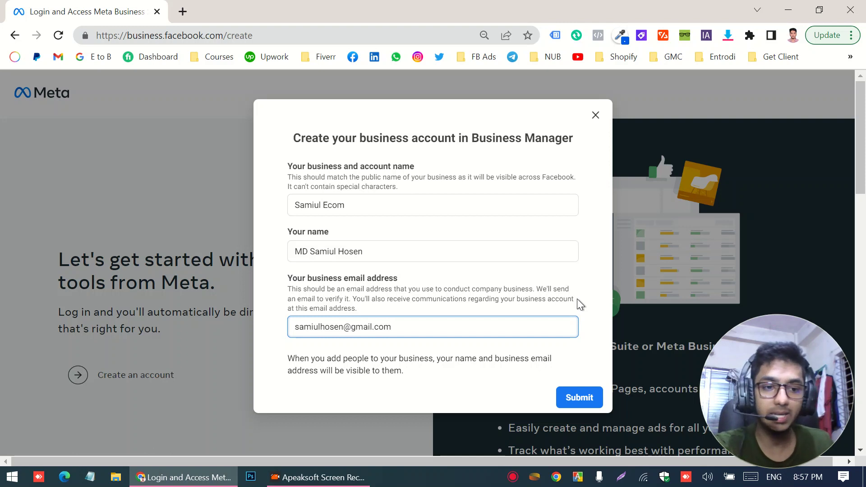
- Discard the account form and load the business.facebook.com home for XMDN 1
click(594, 117)
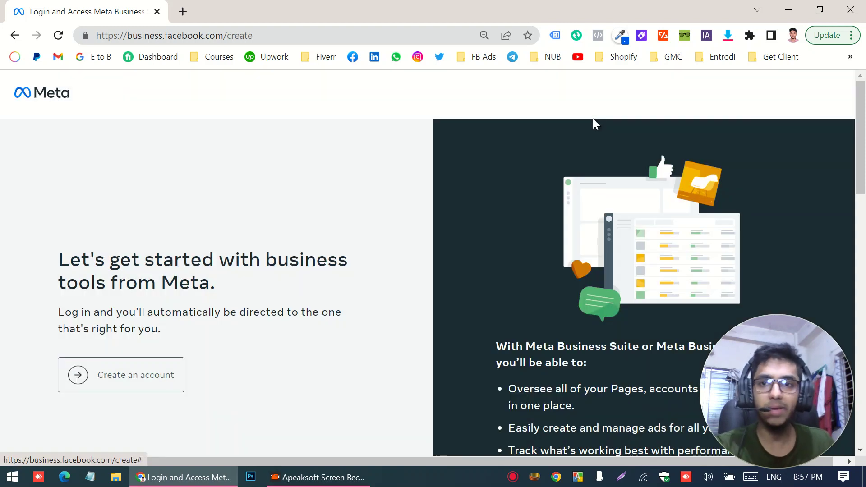
drag(223, 35, 360, 45)
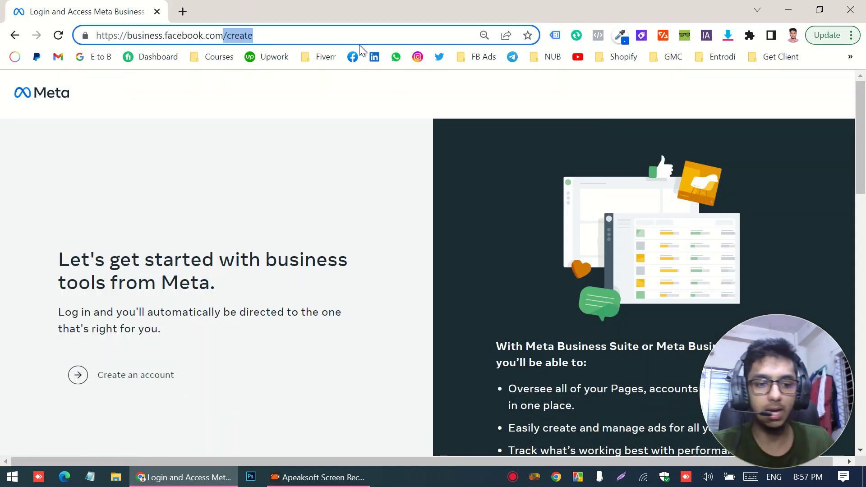
key(BackSpace)
key(Return)
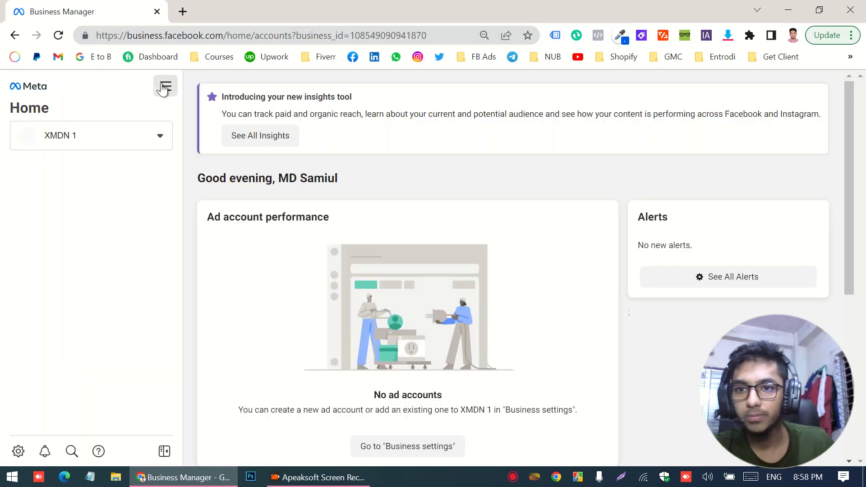
- Switch to Meta Business Suite via All tools under Manage business
click(165, 87)
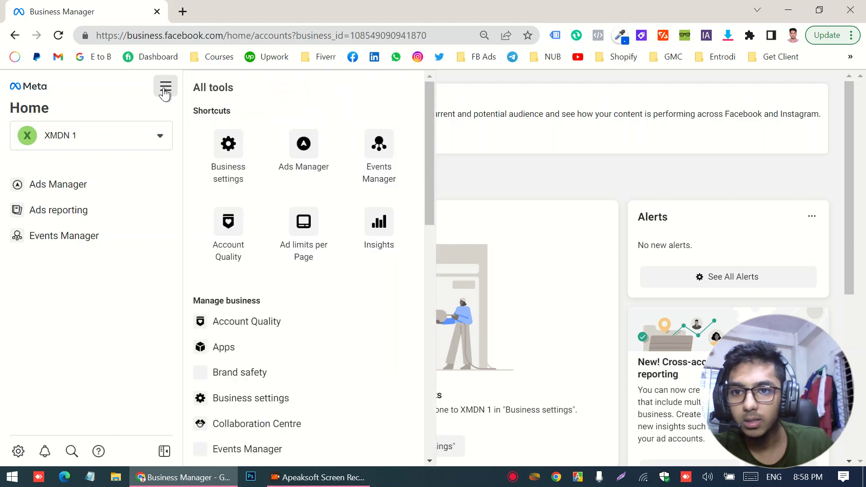
scroll(295, 406, down, 1)
scroll(296, 406, down, 2)
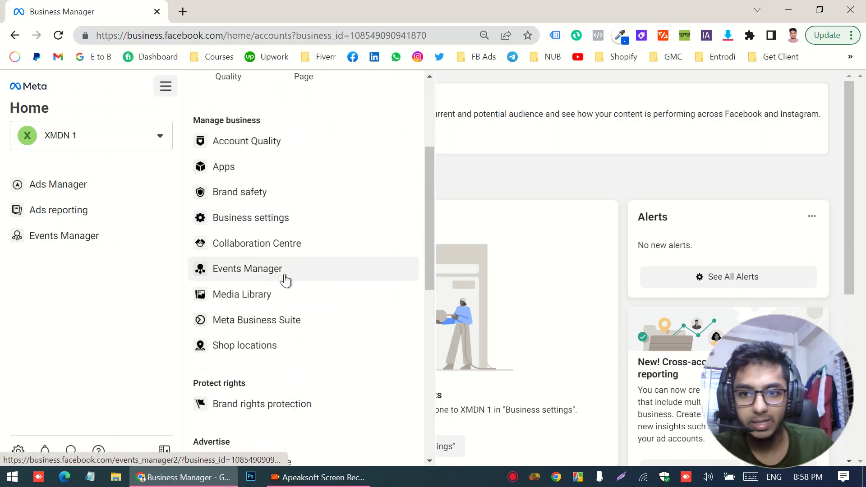
click(278, 325)
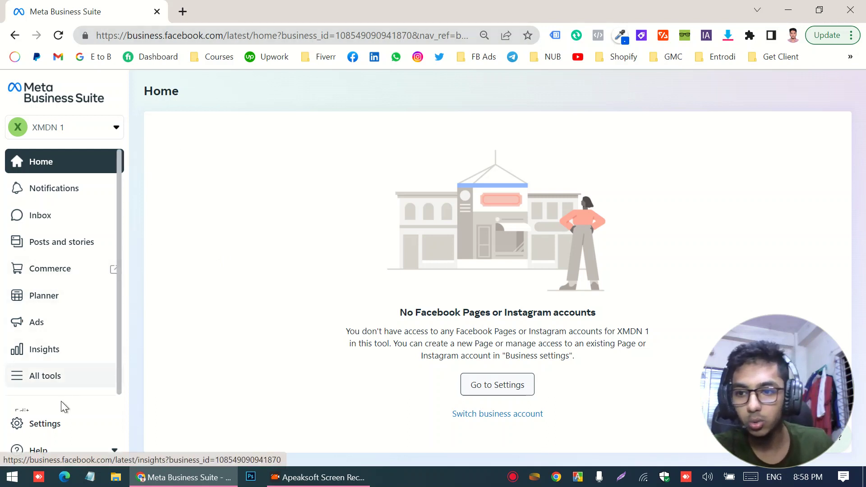
- Switch from Meta Business Suite to the classic Business Manager for XMDN 1, skipping the feedback form
click(38, 453)
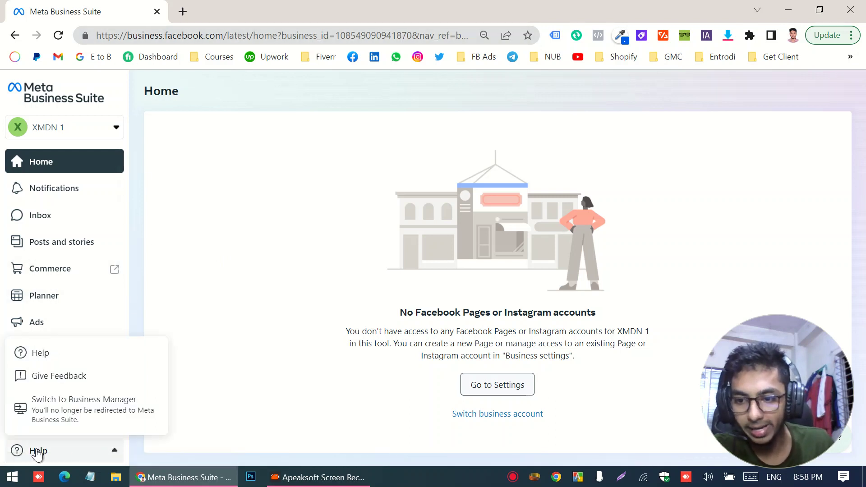
click(78, 416)
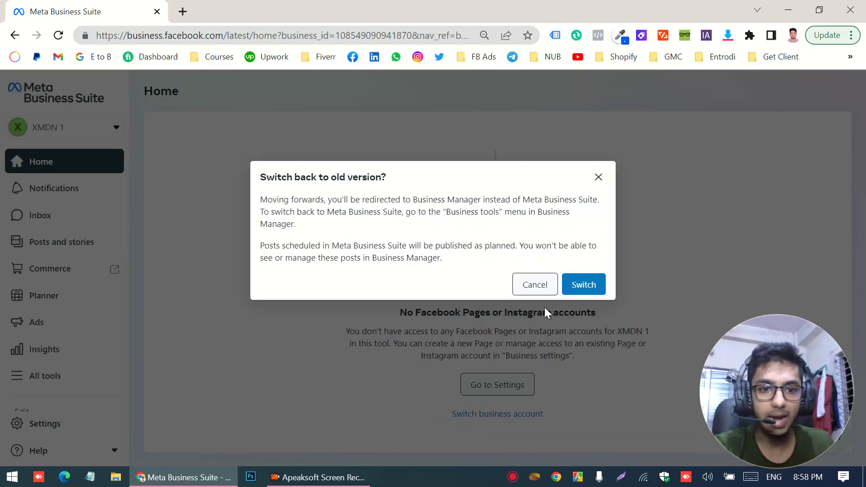
click(582, 293)
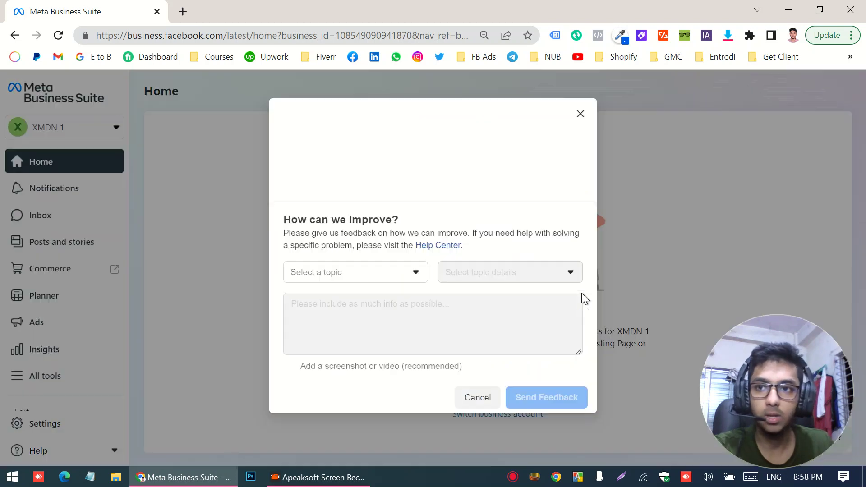
click(471, 403)
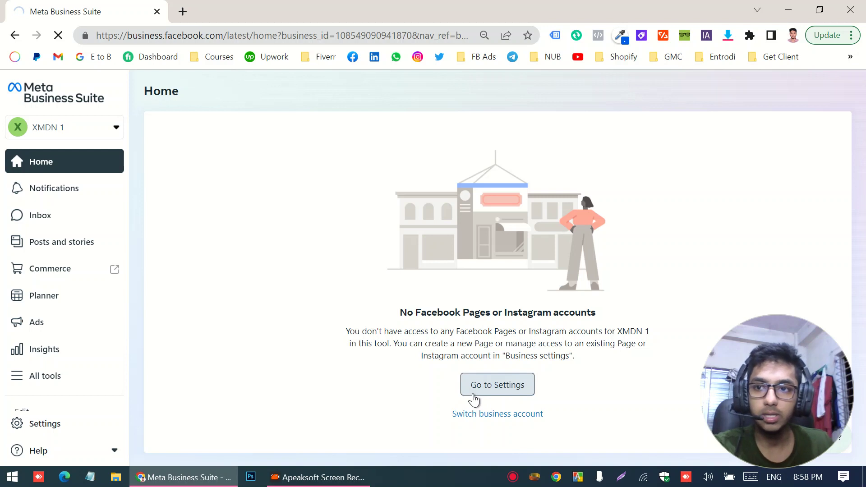
click(474, 399)
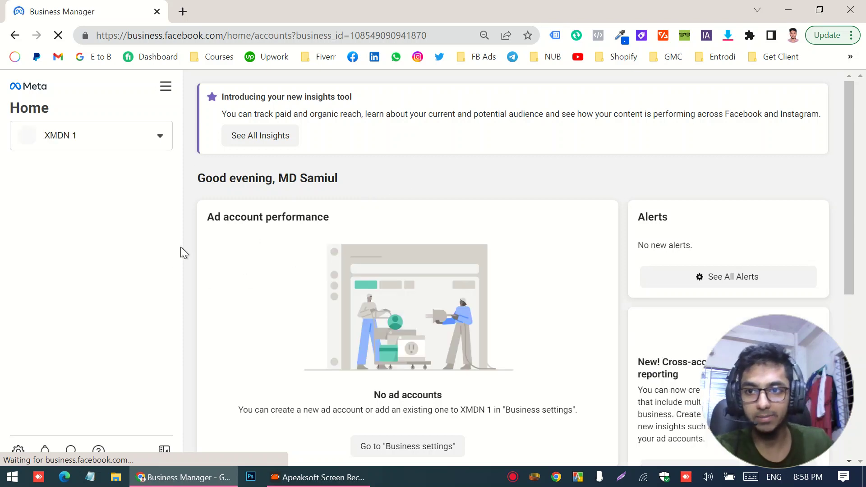
click(108, 140)
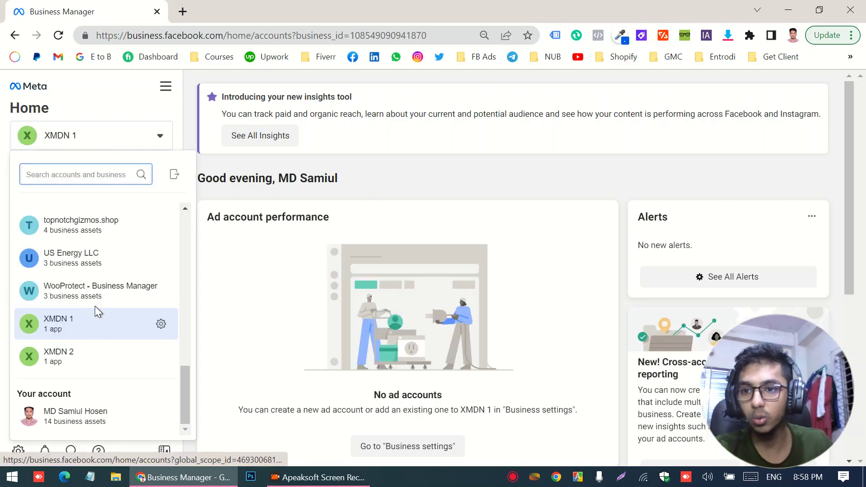
scroll(95, 306, up, 10)
scroll(95, 309, down, 7)
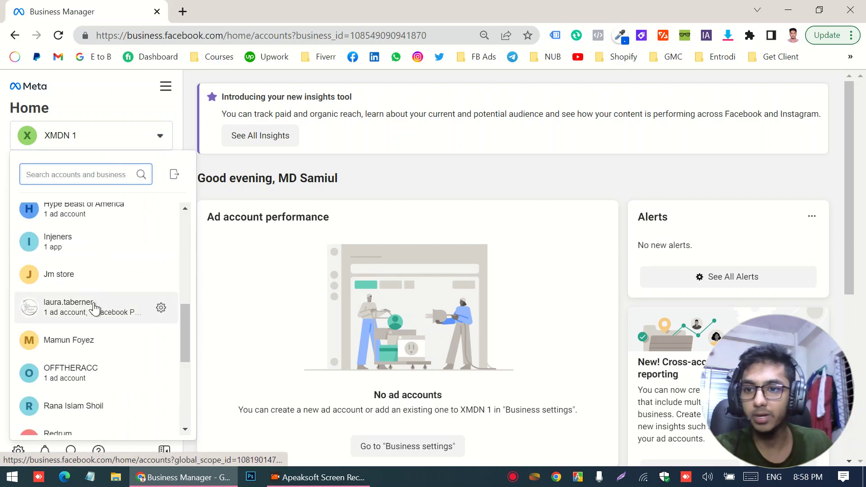
scroll(94, 307, down, 5)
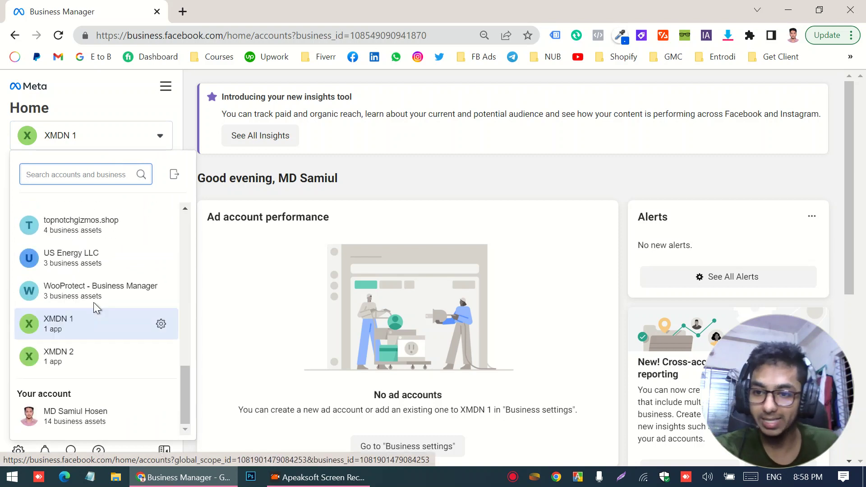
click(338, 191)
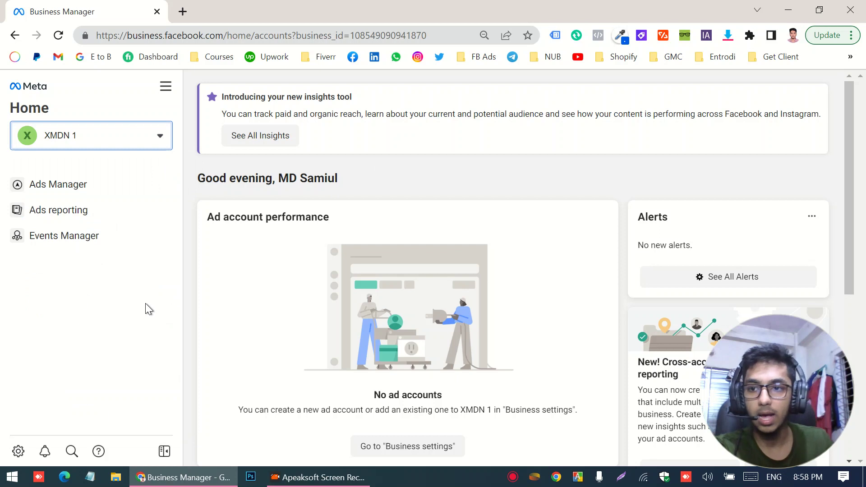